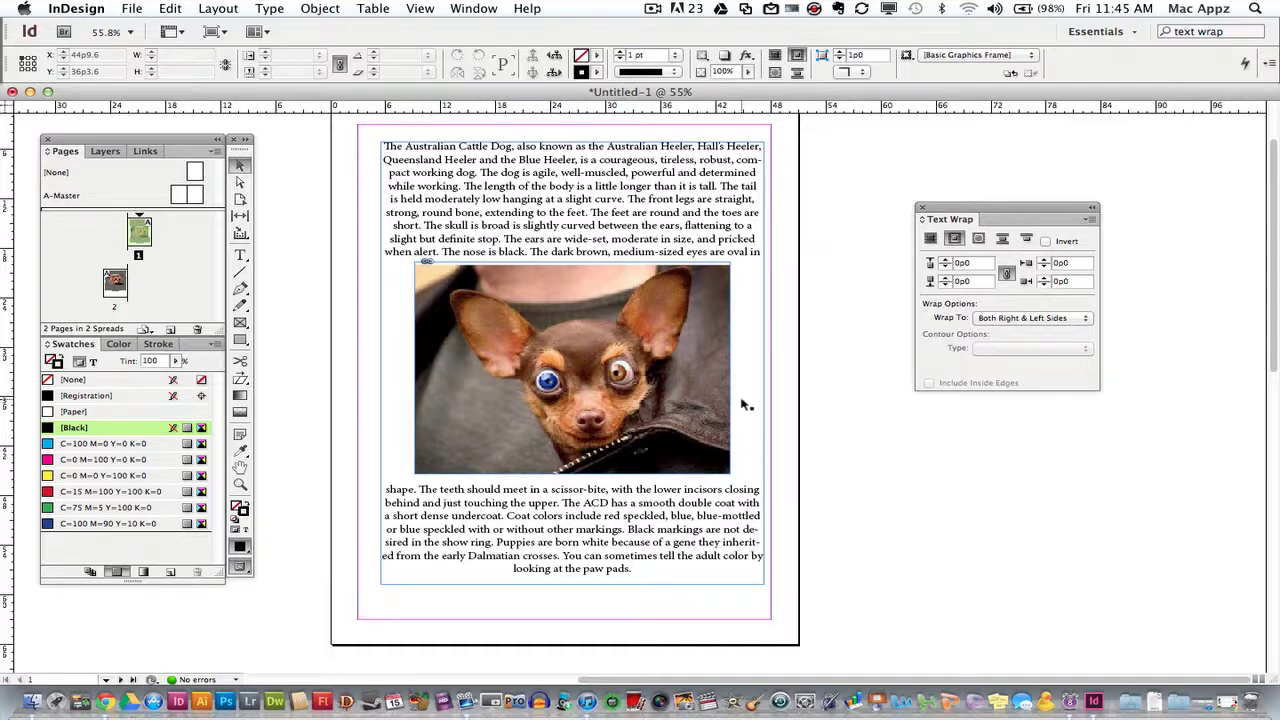
# Step: Move the dog photo off the page onto the right-hand pasteboard so body text flows unbroken
pyautogui.click(603, 372)
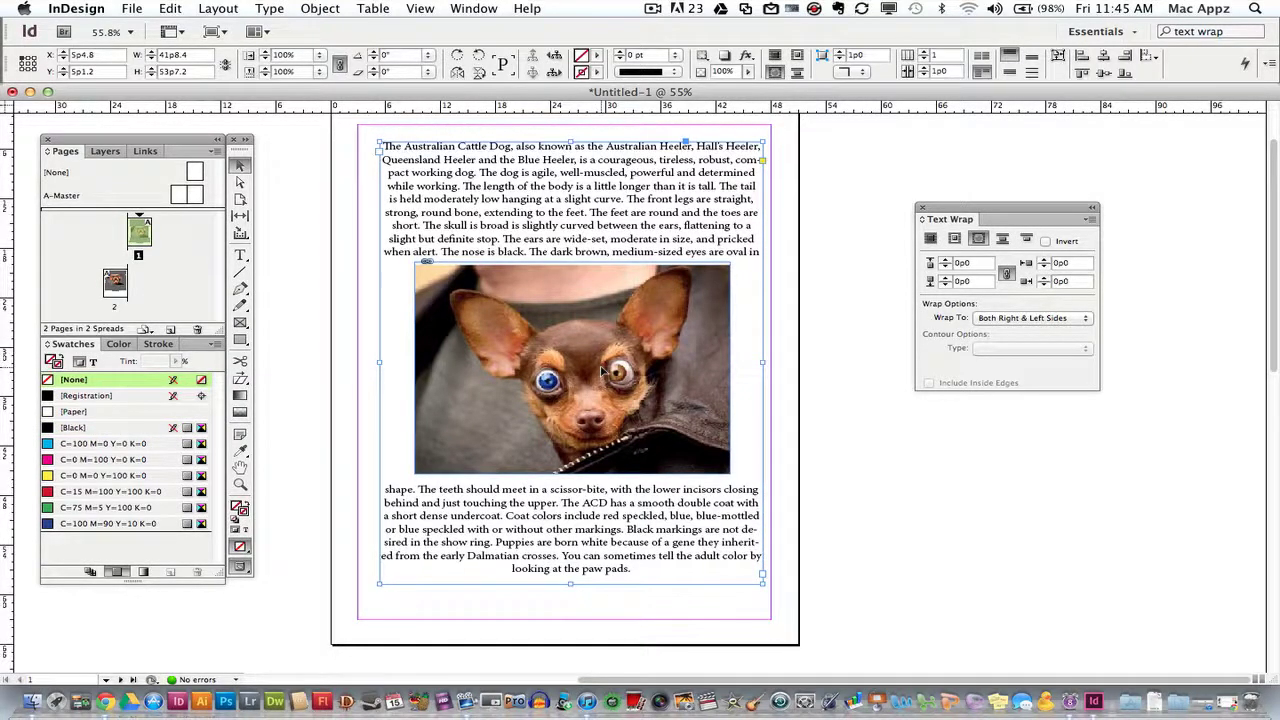
pyautogui.click(603, 372)
pyautogui.moveTo(603, 372); pyautogui.dragTo(1012, 486)
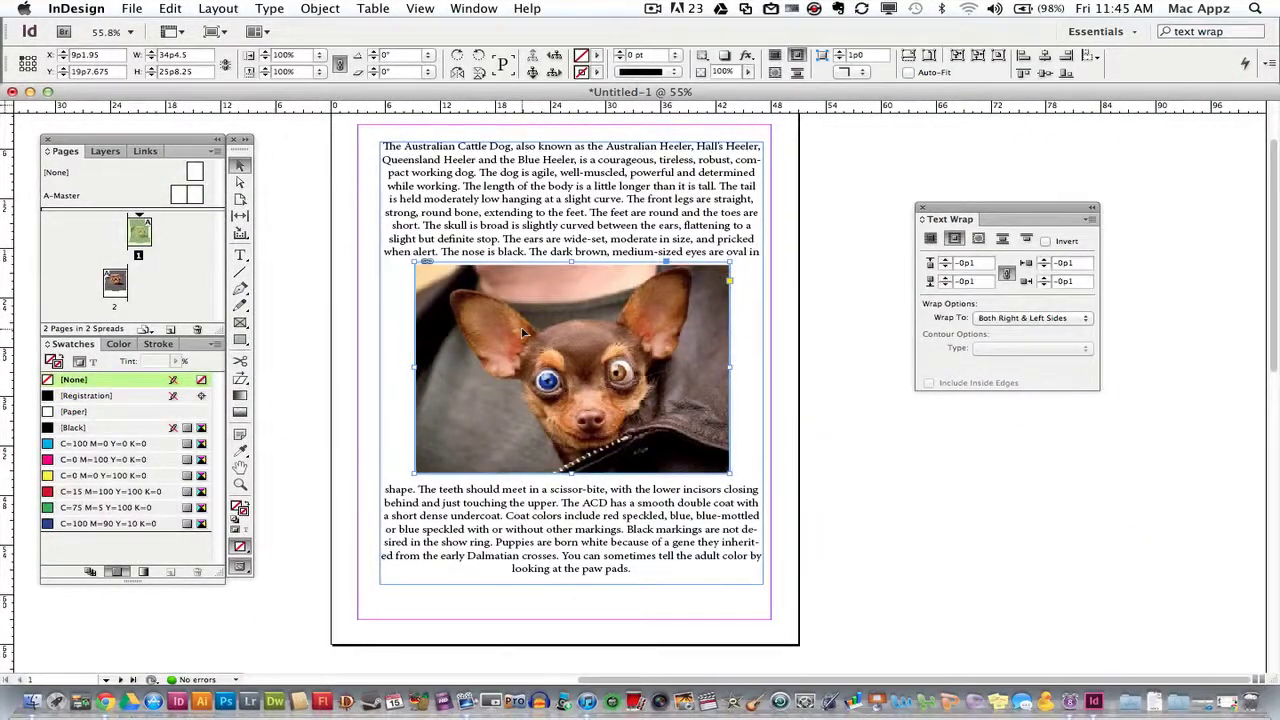
pyautogui.moveTo(522, 333); pyautogui.dragTo(1006, 489)
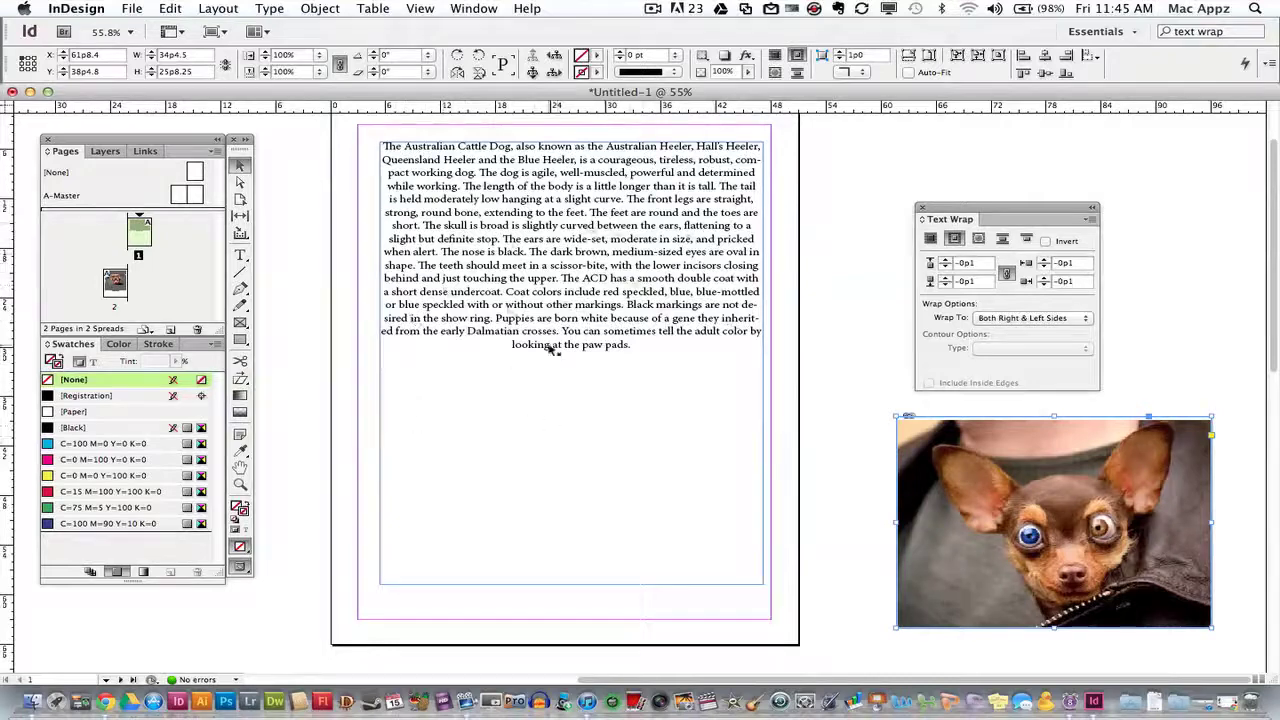
pyautogui.moveTo(972, 529); pyautogui.dragTo(900, 517)
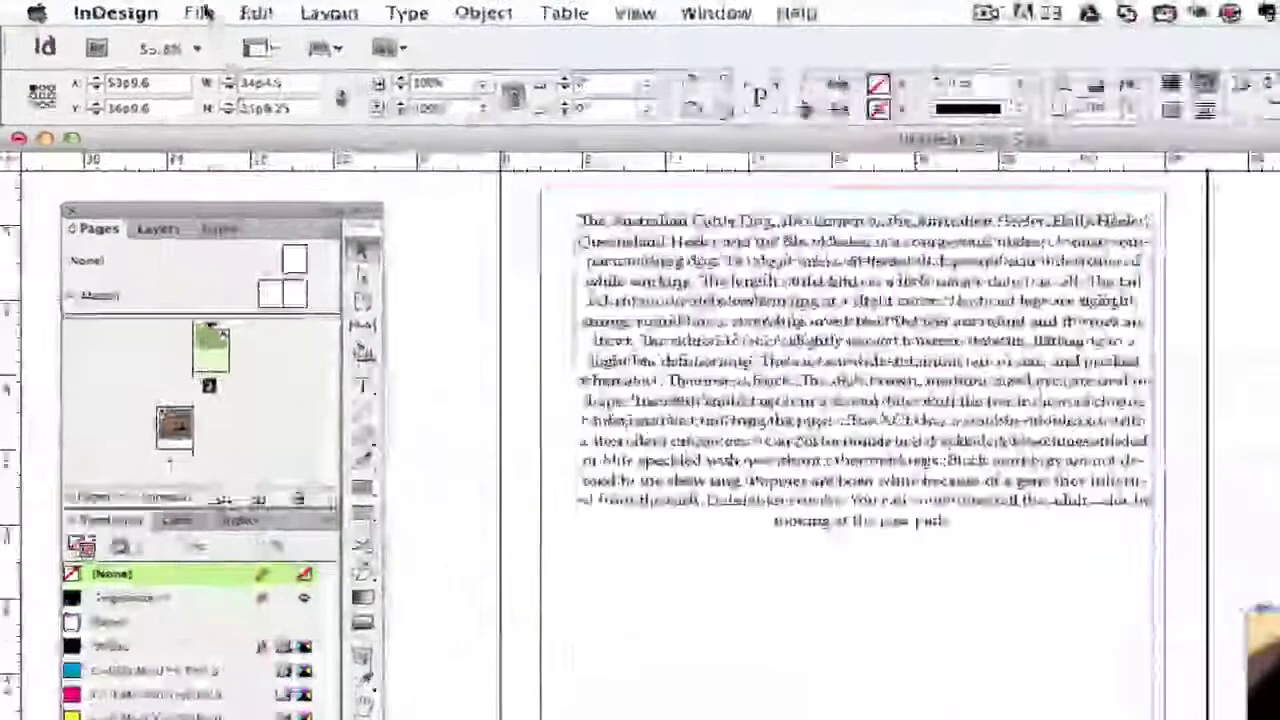
pyautogui.click(131, 9)
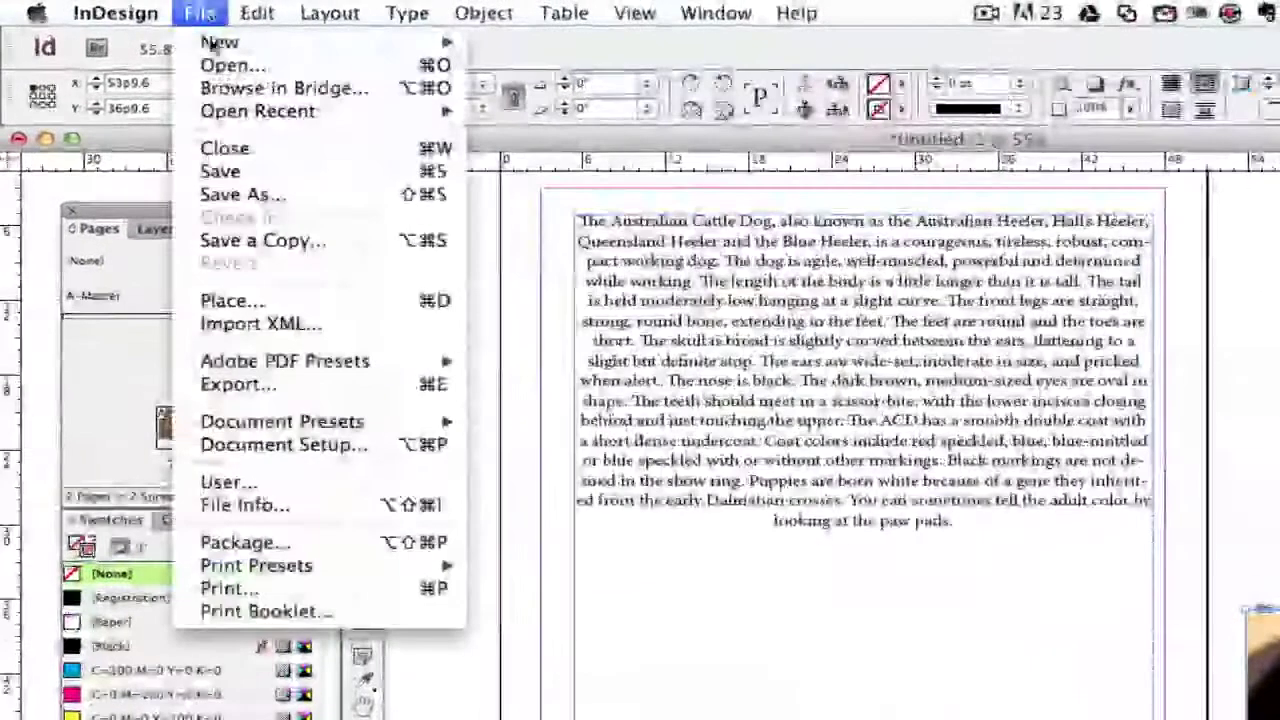
pyautogui.click(240, 301)
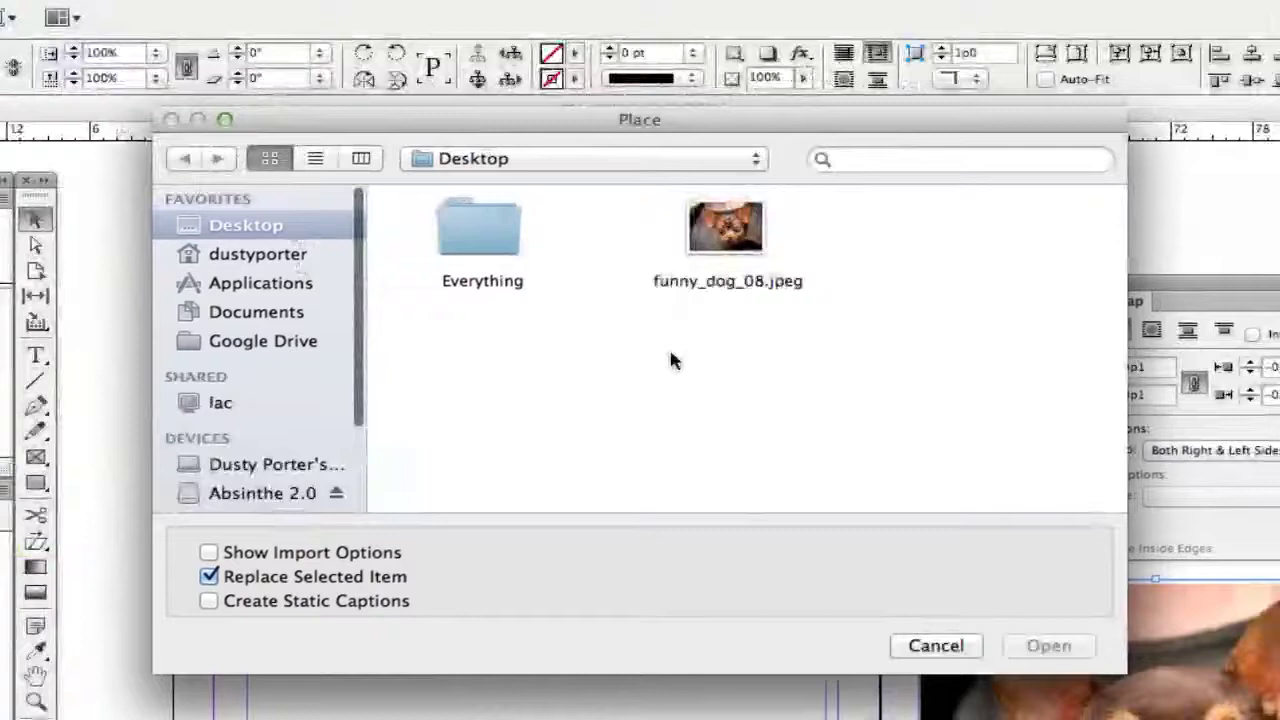
pyautogui.click(680, 283)
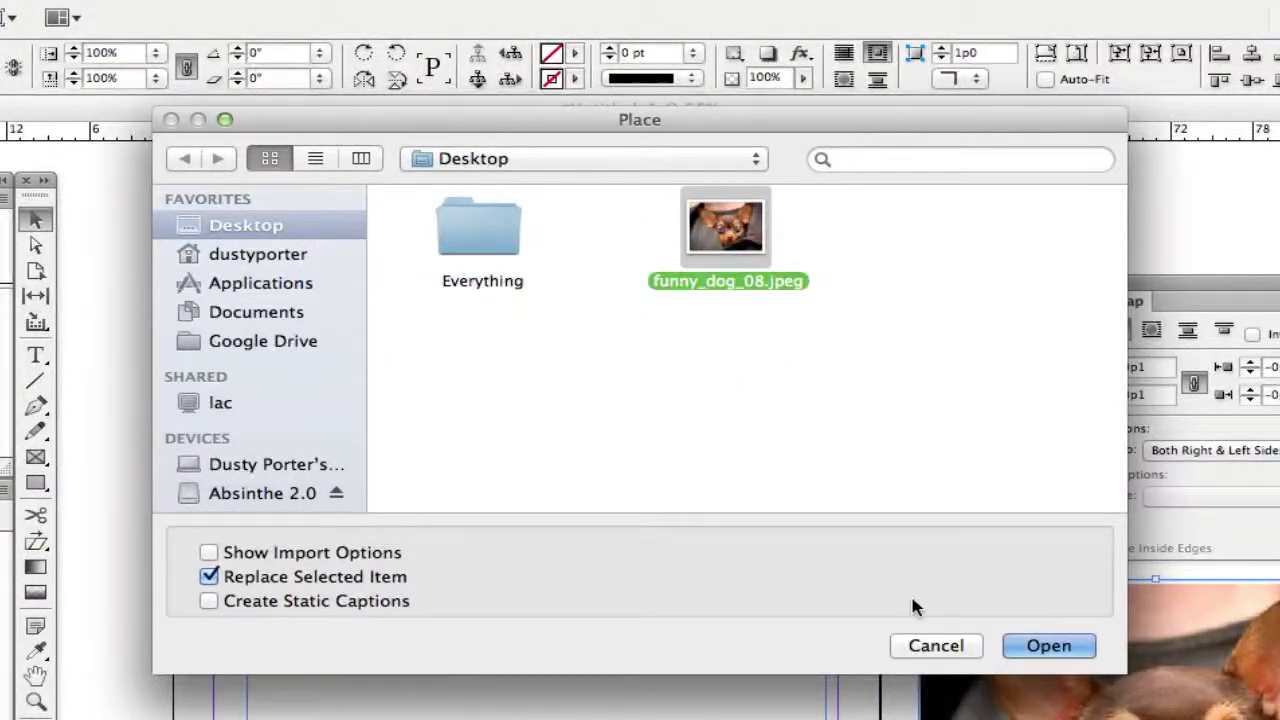
pyautogui.click(929, 643)
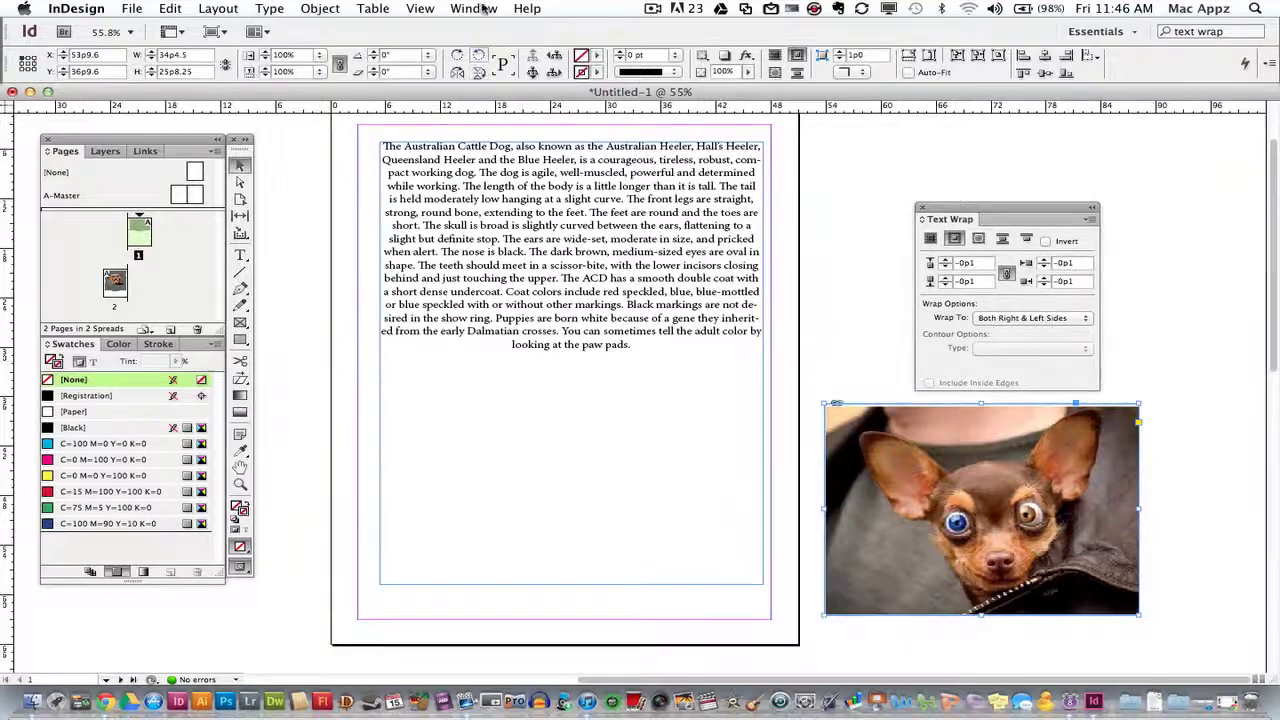
# Step: Open the Window menu and drag the dog photo back onto the body text frame
pyautogui.click(484, 8)
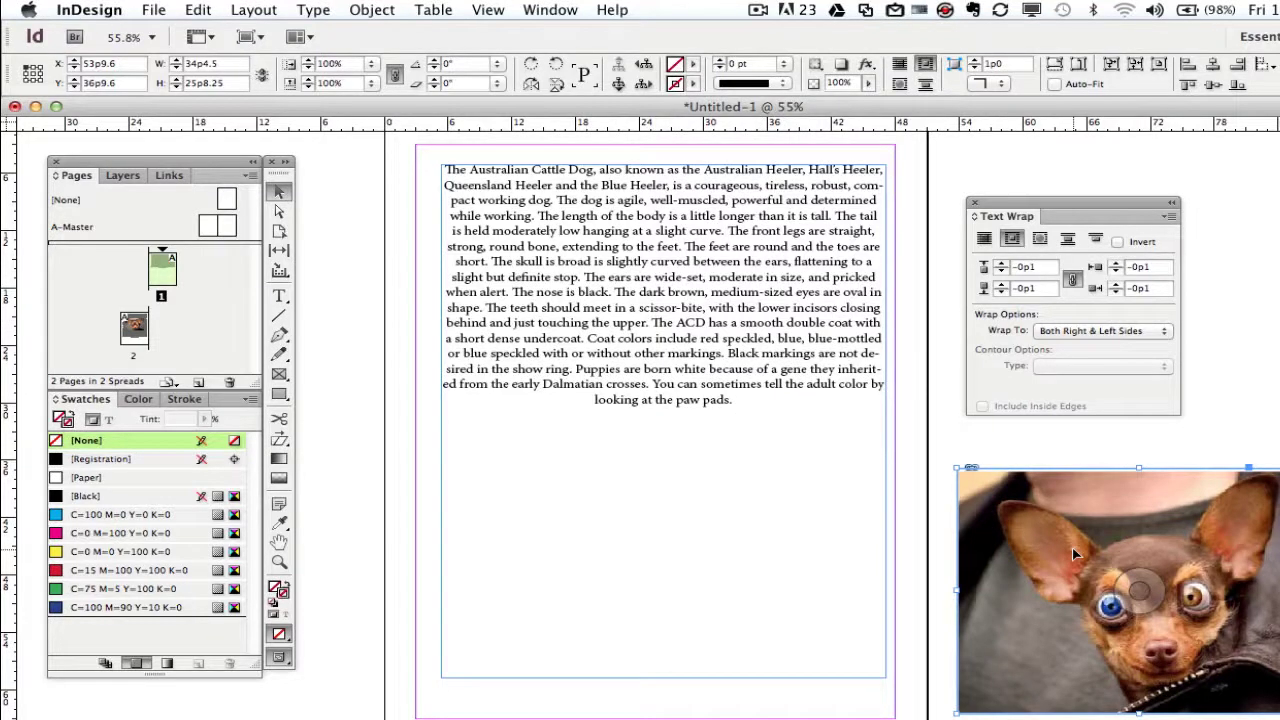
pyautogui.moveTo(1112, 544); pyautogui.dragTo(638, 391)
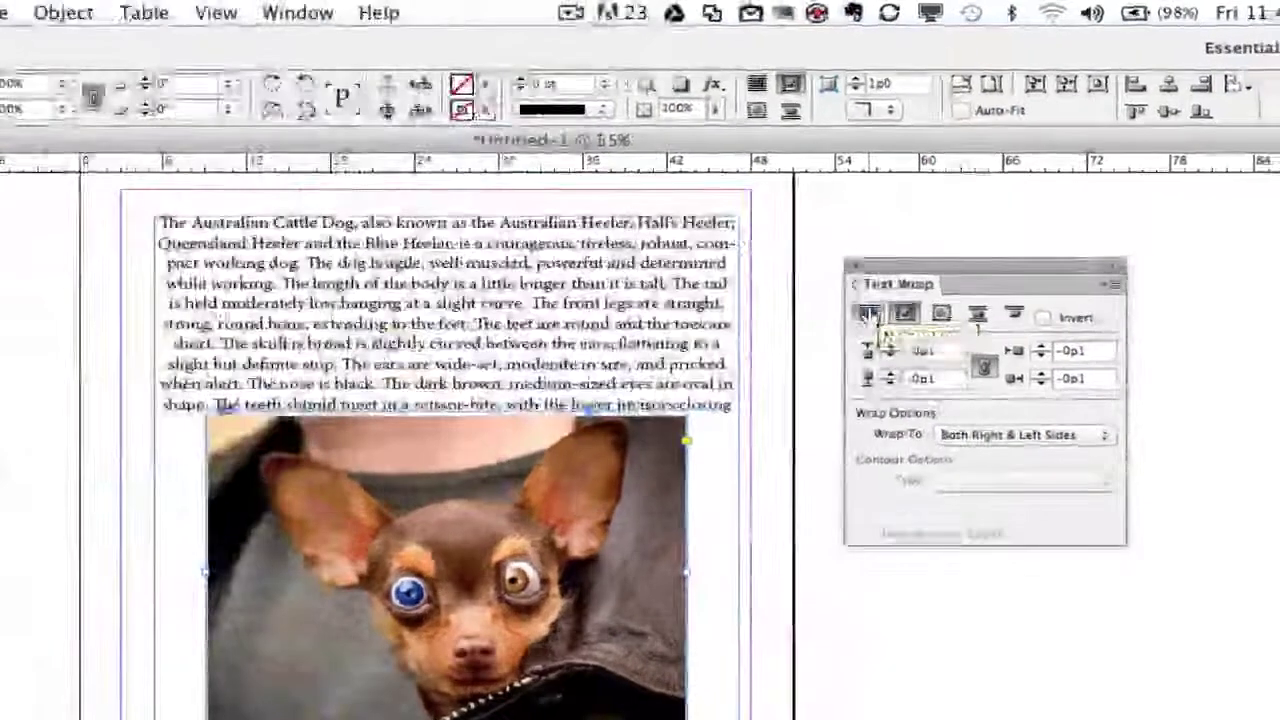
# Step: Set the dog photo's text wrap to No Text Wrap so text overlaps it
pyautogui.click(985, 240)
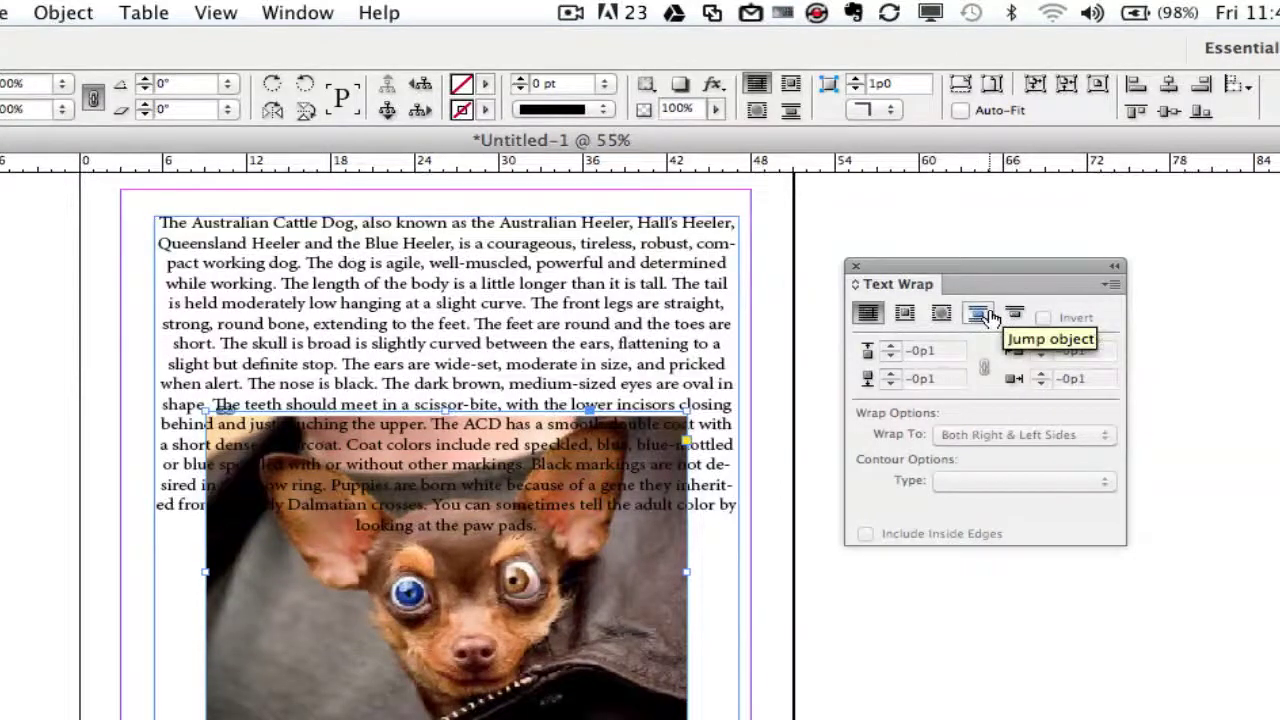
# Step: Apply Wrap Around Object Shape to the dog photo so text stops above and resumes below
pyautogui.click(940, 313)
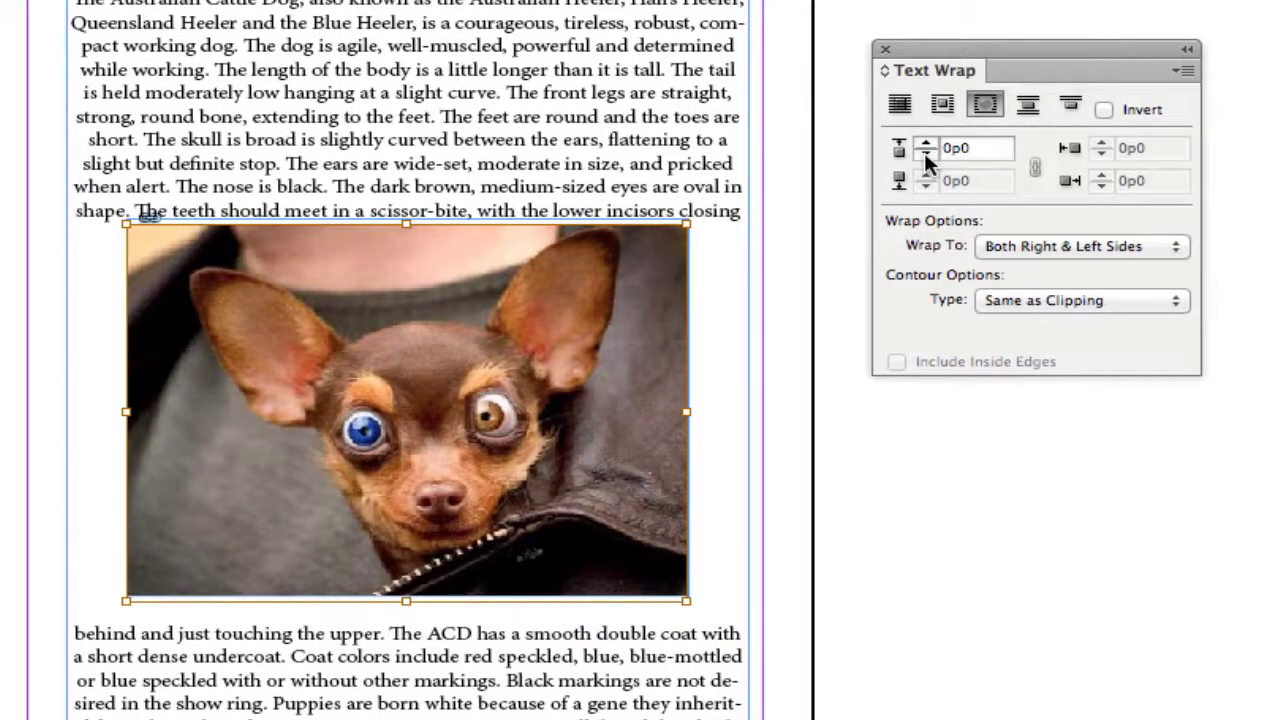
# Step: Lower the linked wrap offsets to -0p2 and switch the photo to Wrap Around Bounding Box
pyautogui.click(925, 154)
pyautogui.click(925, 154)
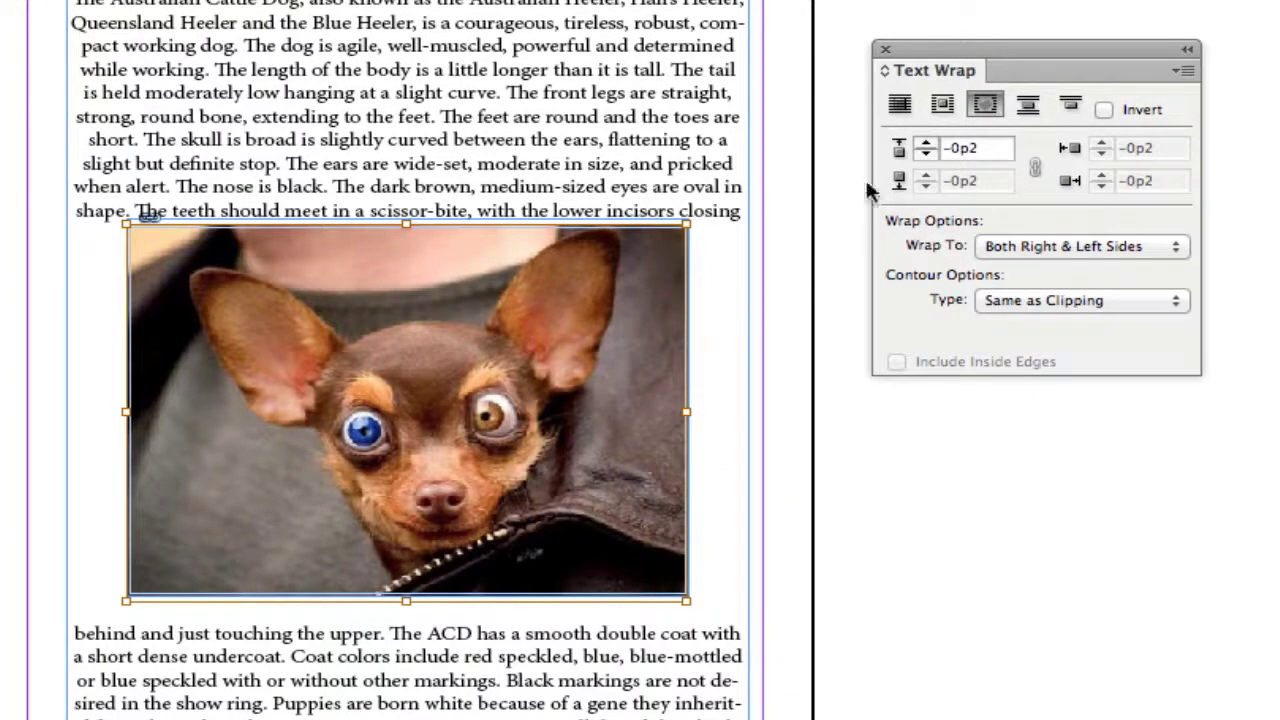
pyautogui.click(944, 106)
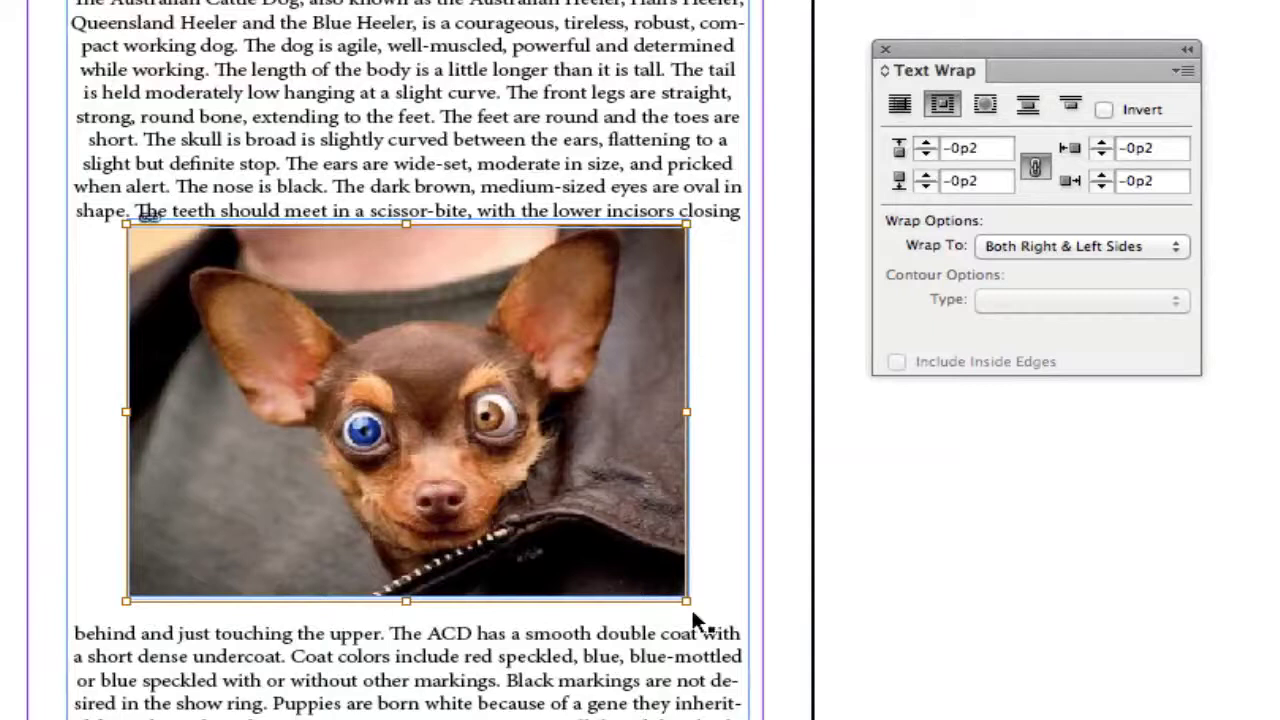
# Step: Widen the linked wrap offsets around the dog photo to about 0p7
pyautogui.click(927, 143)
pyautogui.click(927, 143)
pyautogui.click(927, 143)
pyautogui.click(927, 143)
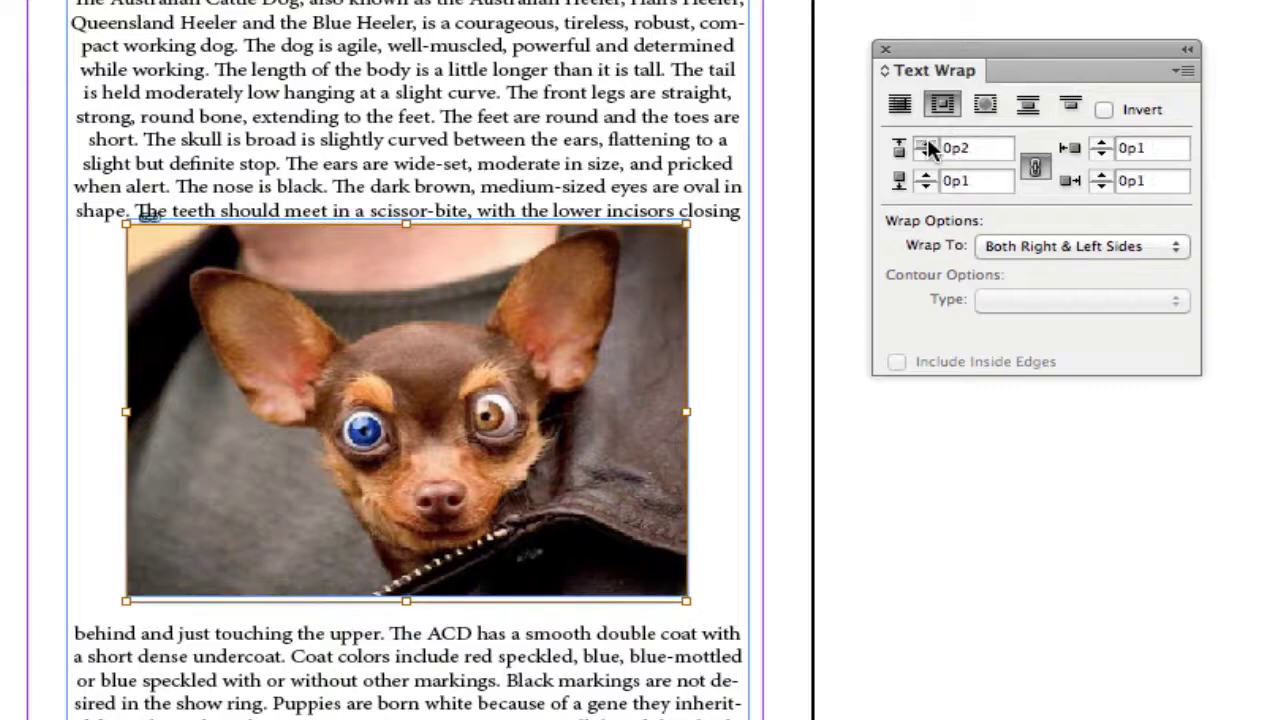
pyautogui.click(927, 143)
pyautogui.click(927, 143)
pyautogui.click(927, 143)
pyautogui.click(927, 143)
pyautogui.click(927, 143)
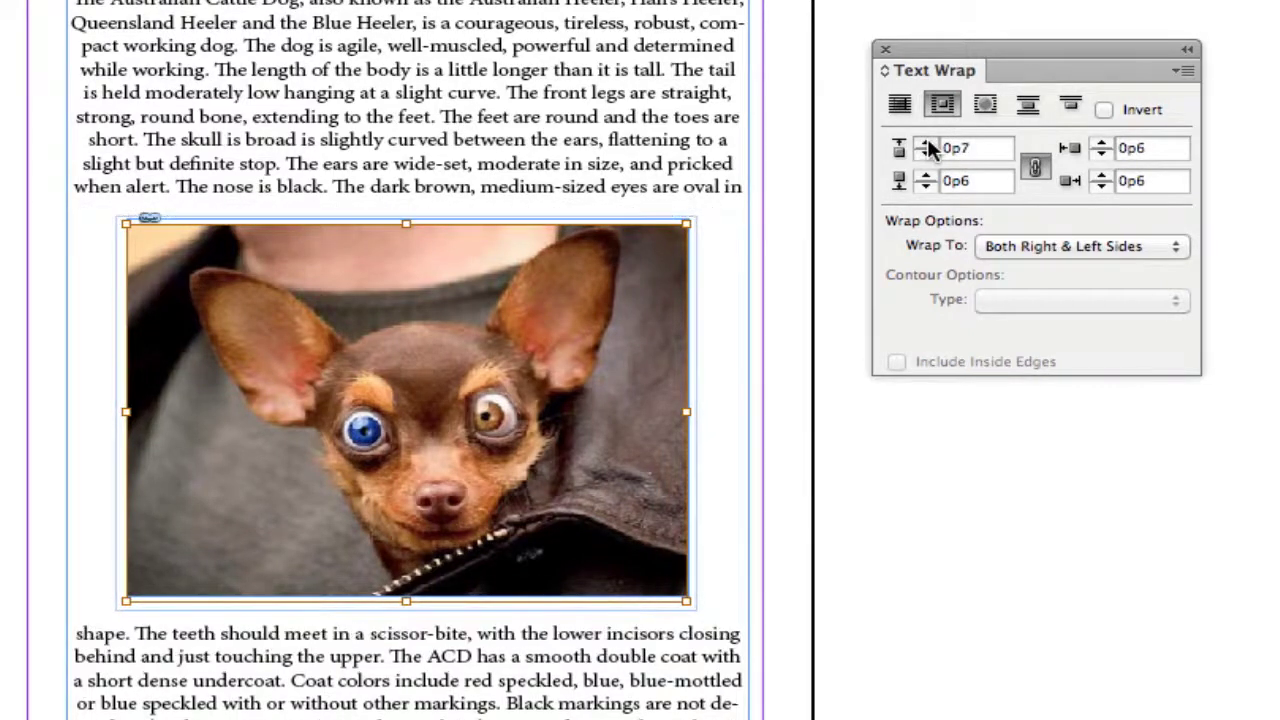
pyautogui.click(927, 143)
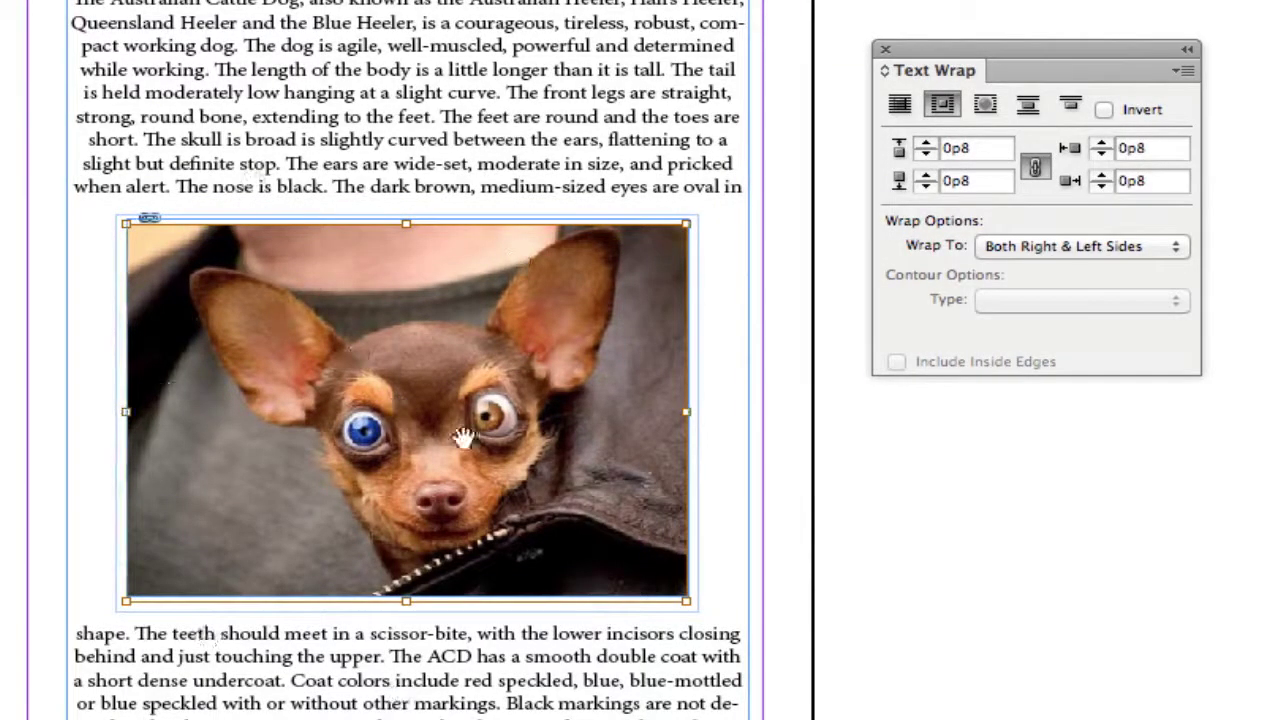
# Step: Try linked offsets of 1p1, then settle back on 0p7 on all four sides
pyautogui.click(927, 140)
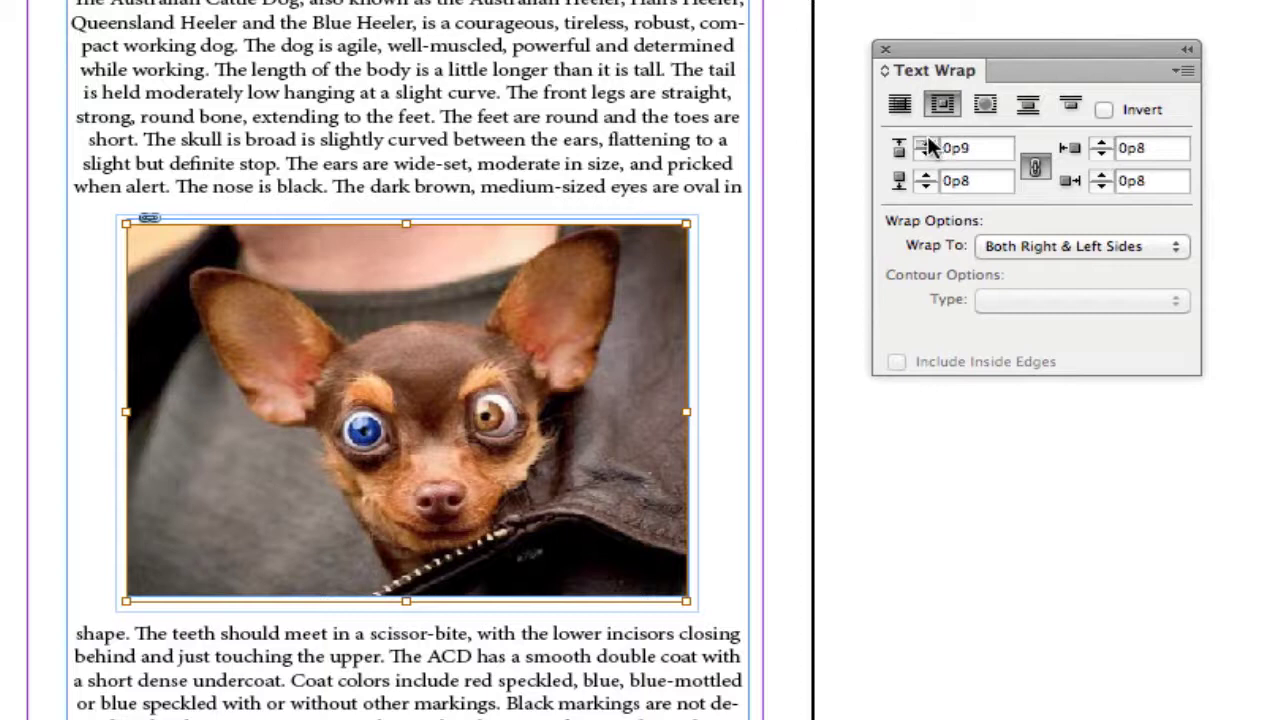
pyautogui.click(927, 140)
pyautogui.click(927, 140)
pyautogui.click(927, 140)
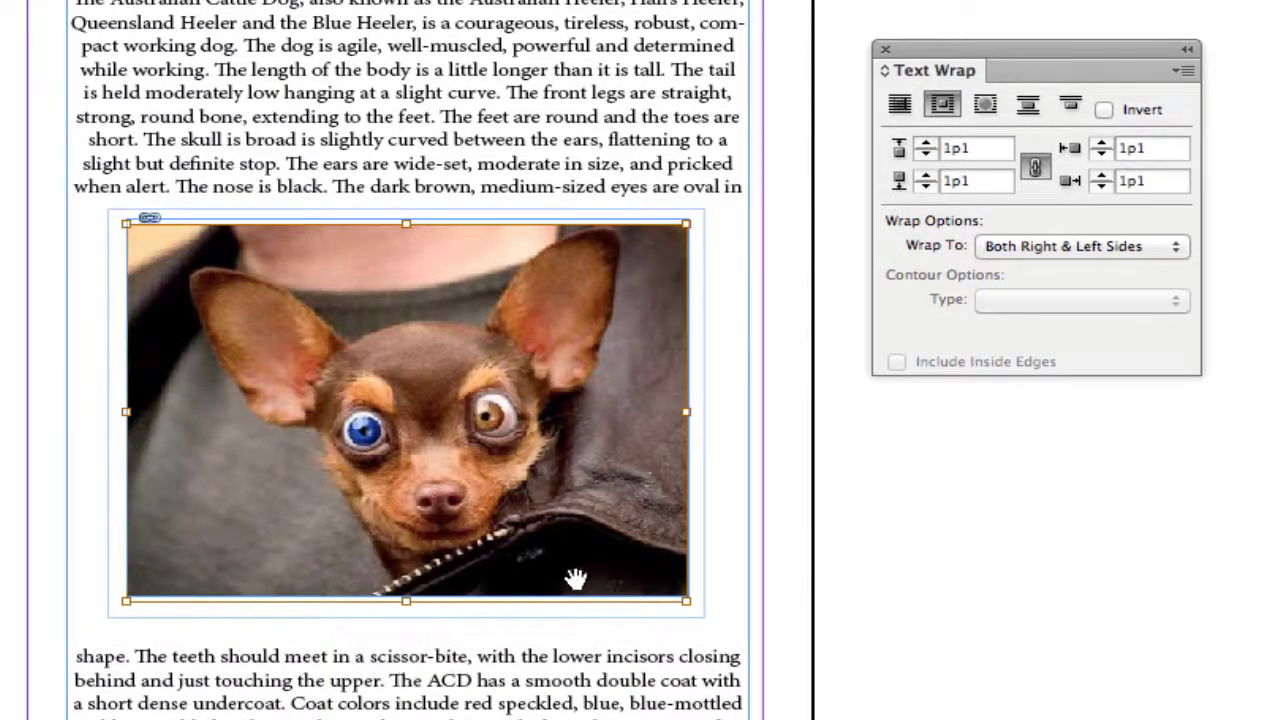
pyautogui.click(926, 154)
pyautogui.click(926, 154)
pyautogui.click(926, 154)
pyautogui.click(926, 154)
pyautogui.click(926, 154)
pyautogui.click(926, 154)
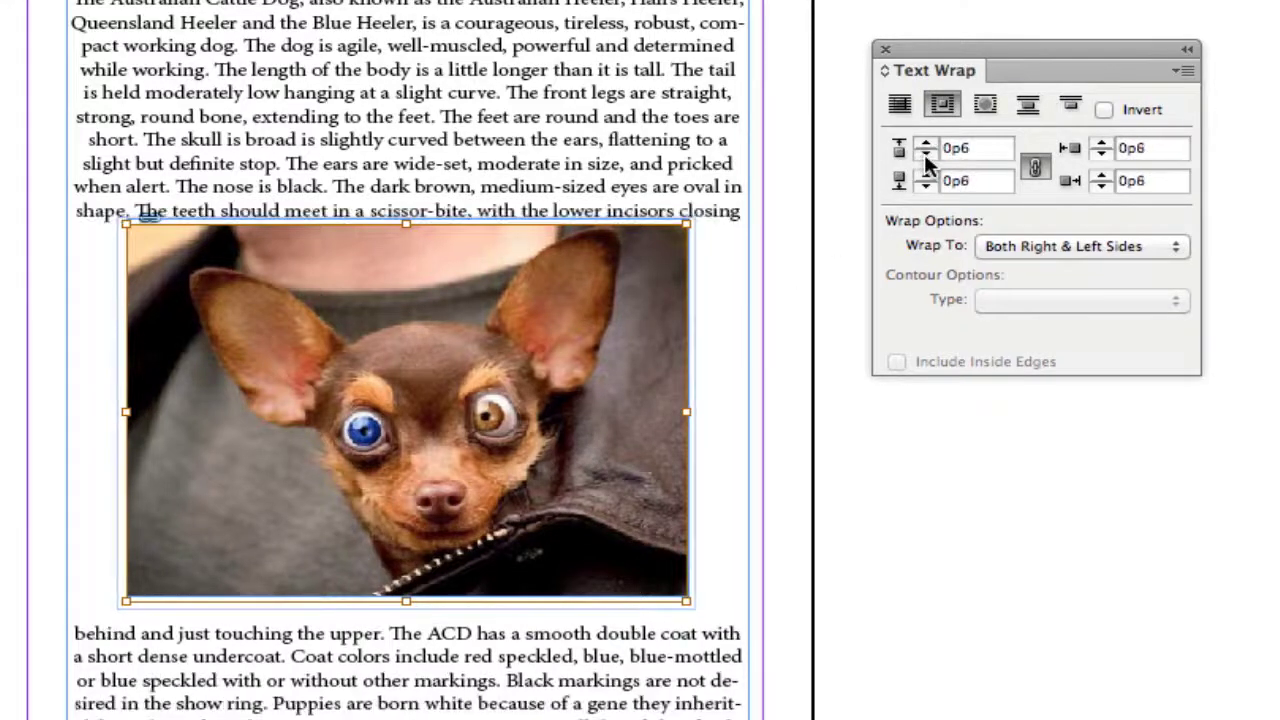
pyautogui.click(926, 154)
pyautogui.click(926, 143)
pyautogui.click(926, 143)
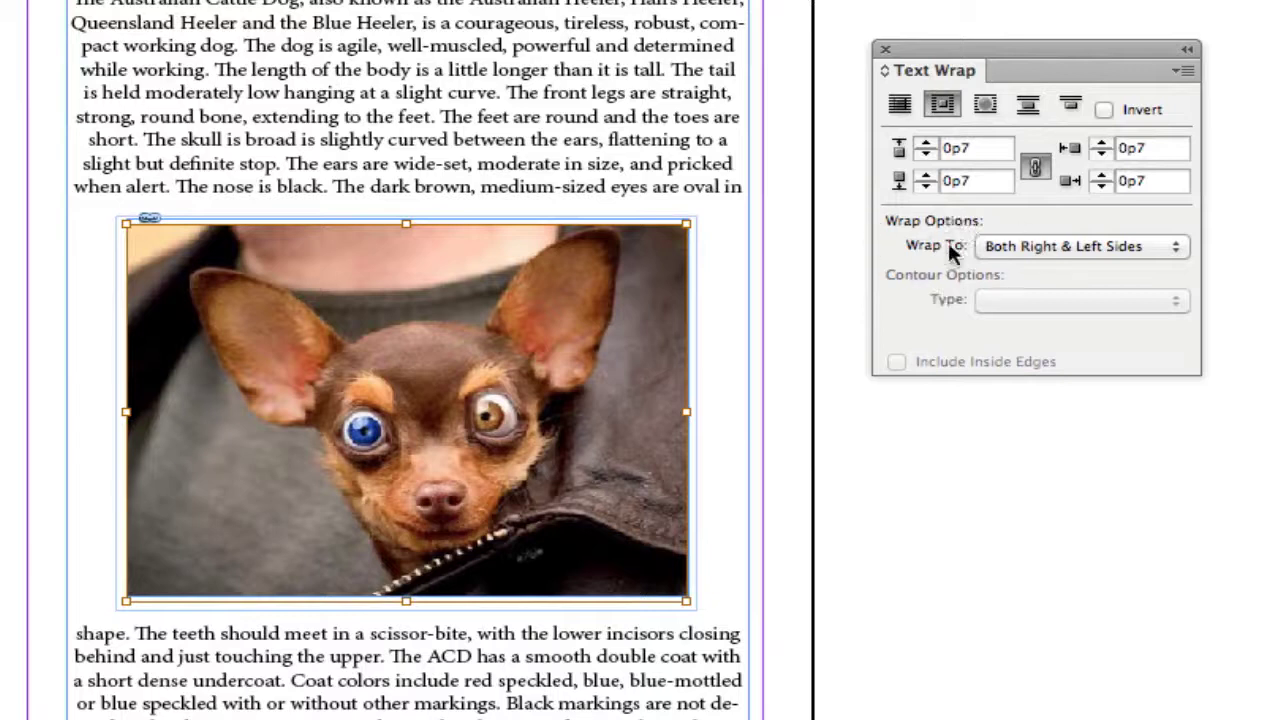
pyautogui.click(1029, 252)
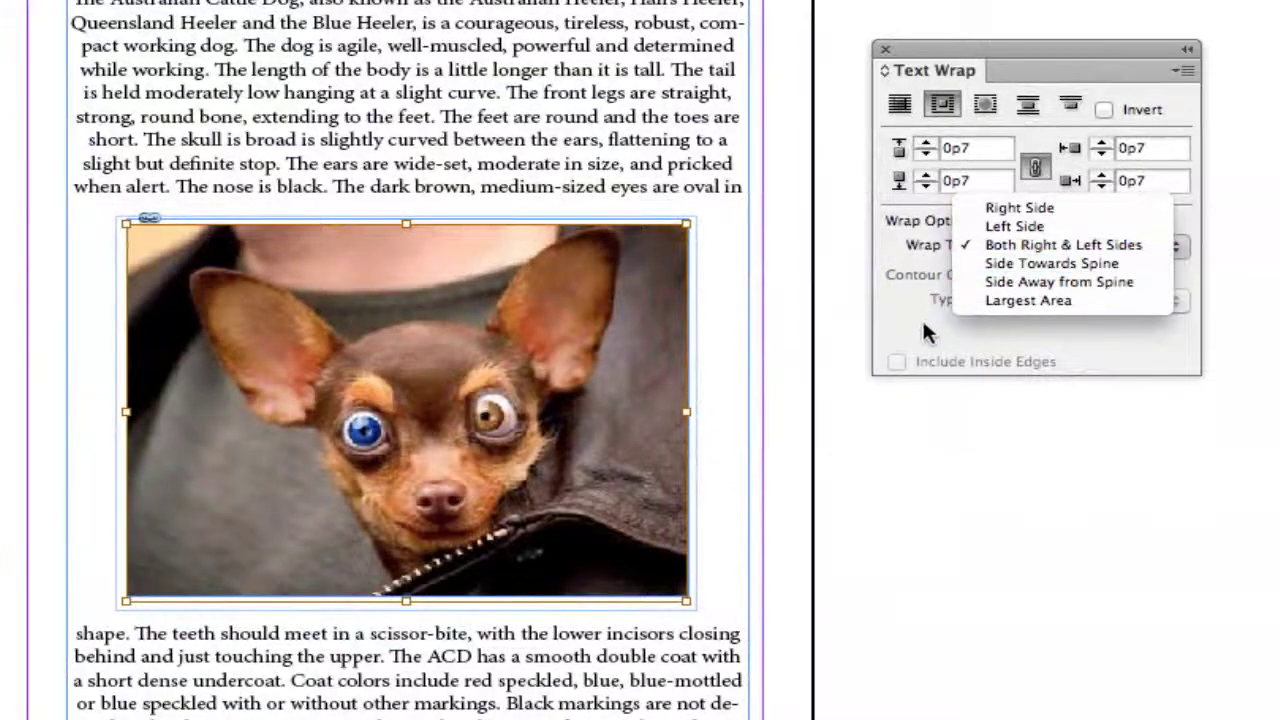
pyautogui.click(915, 324)
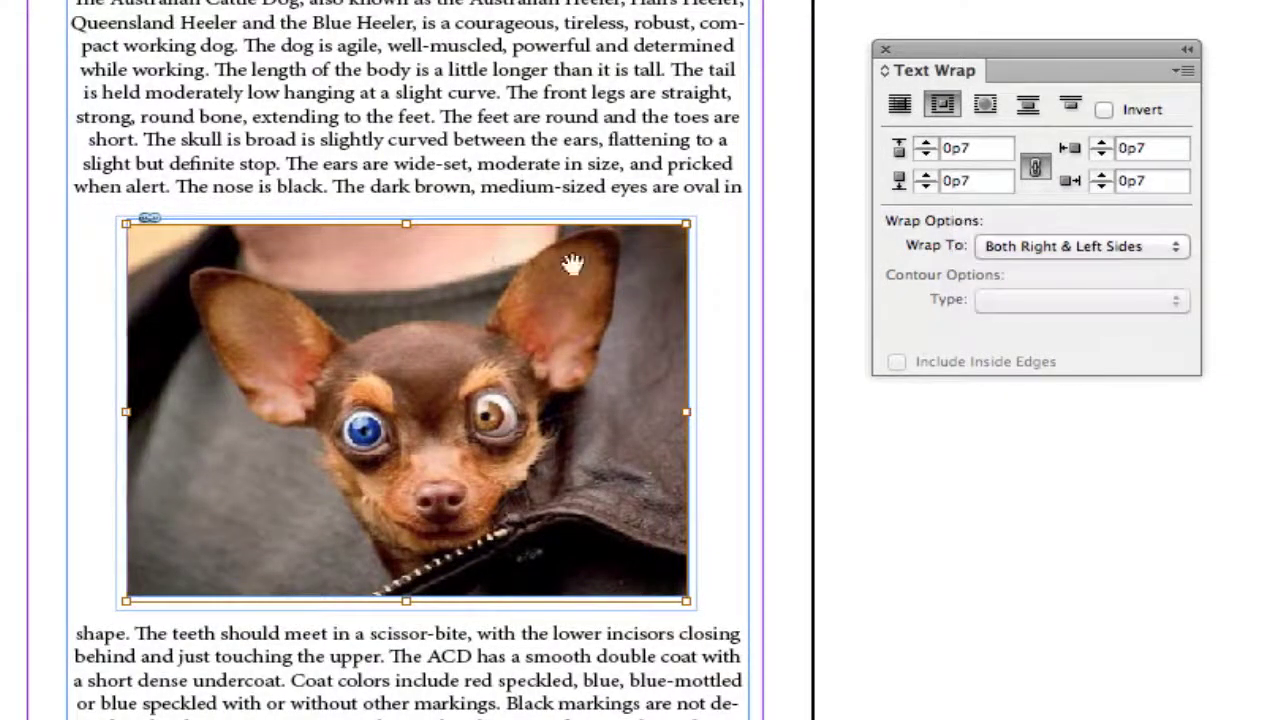